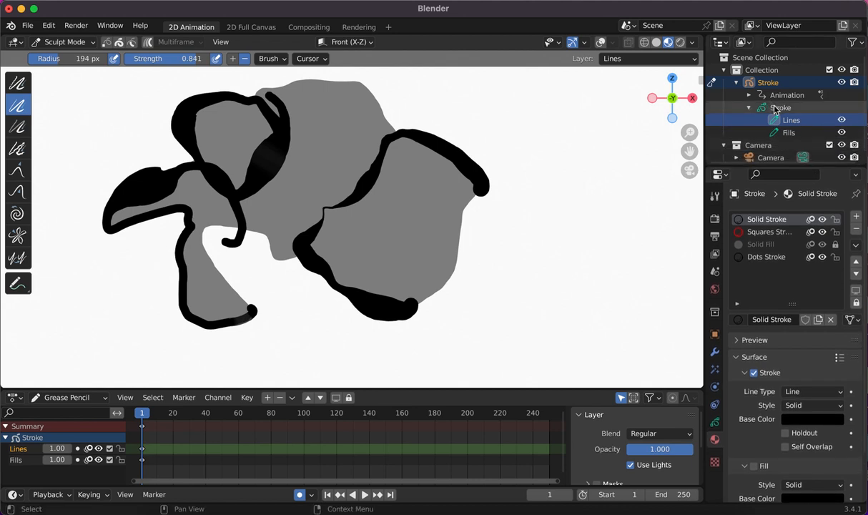
- Add a new layer to the Stroke grease pencil object and name it "sketch"
left_click(715, 422)
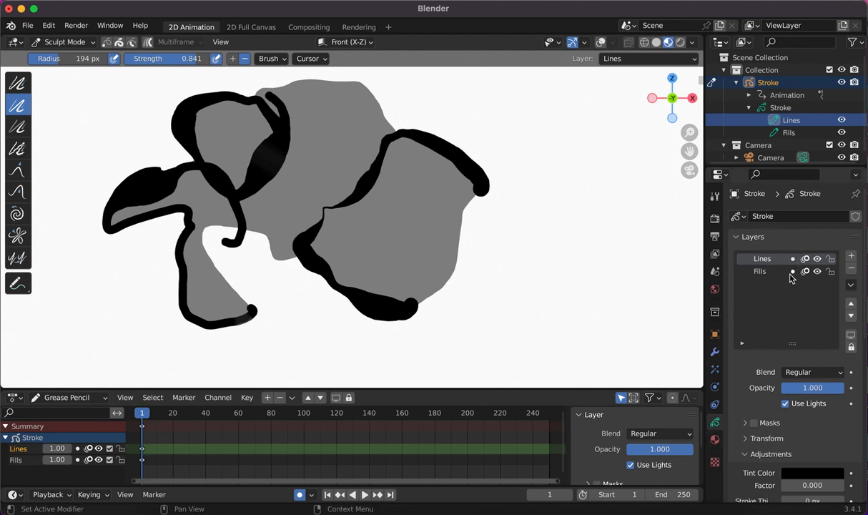
left_click(852, 259)
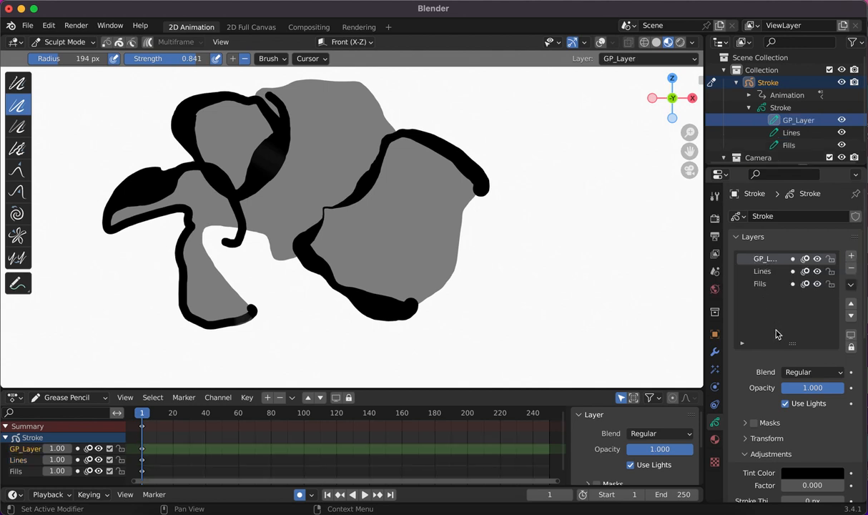
double_click(759, 258)
left_click(760, 256)
left_click_drag(759, 257, 760, 258)
double_click(765, 260)
type("S")
key("Return")
scroll(776, 309, "down", 1)
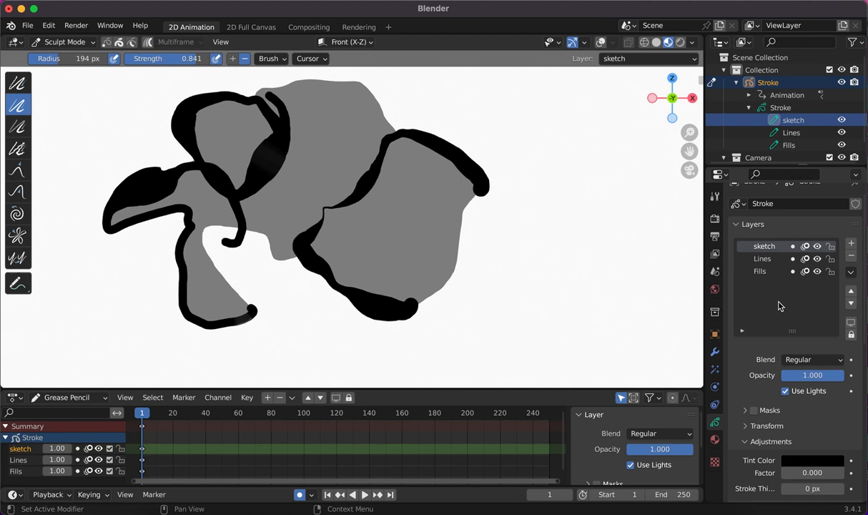
- Move the sketch layer below the Lines and Fills layers
scroll(780, 315, "up", 1)
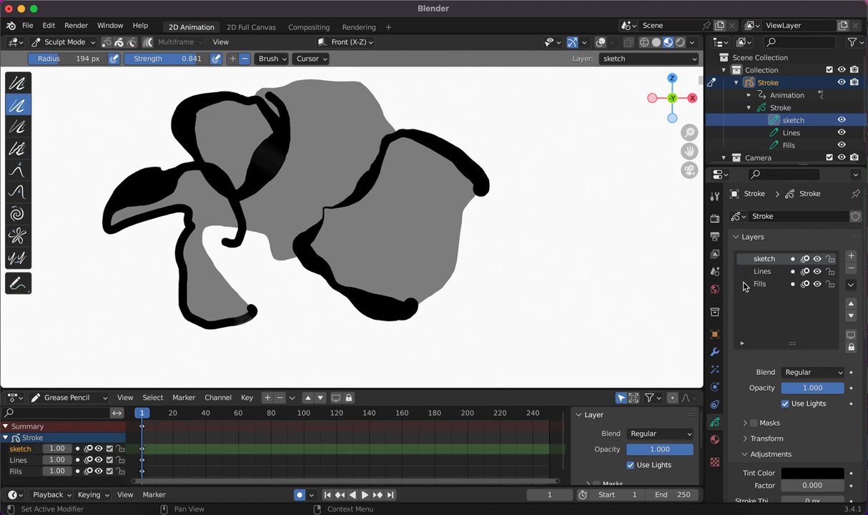
left_click(851, 317)
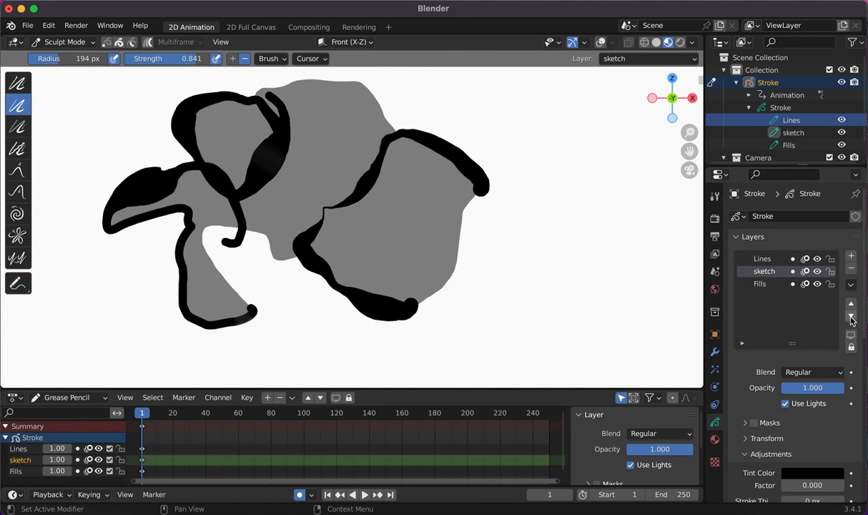
left_click(852, 317)
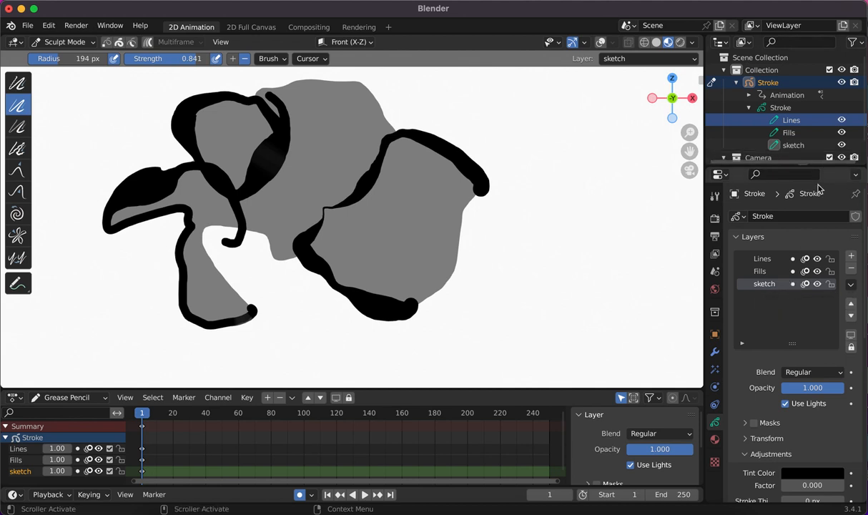
- Create a new material named "Sketch" for the Stroke object and give its stroke a pinkish-red base colour
left_click(715, 440)
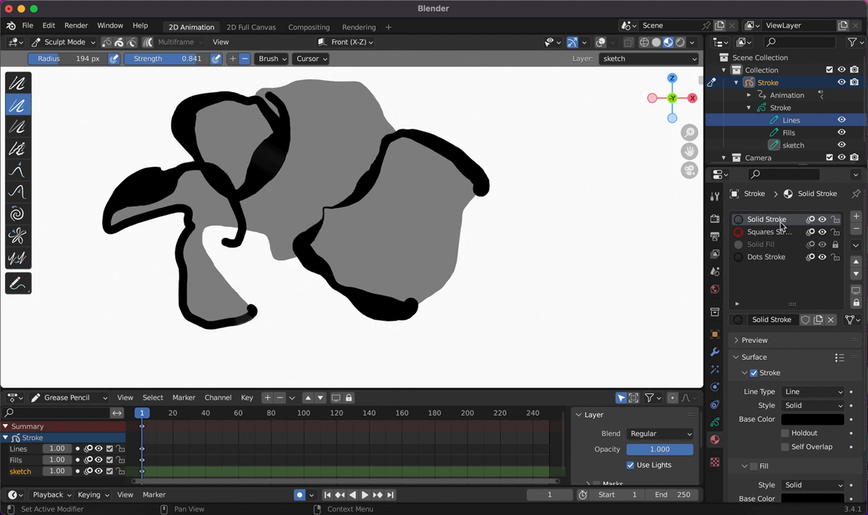
left_click(856, 221)
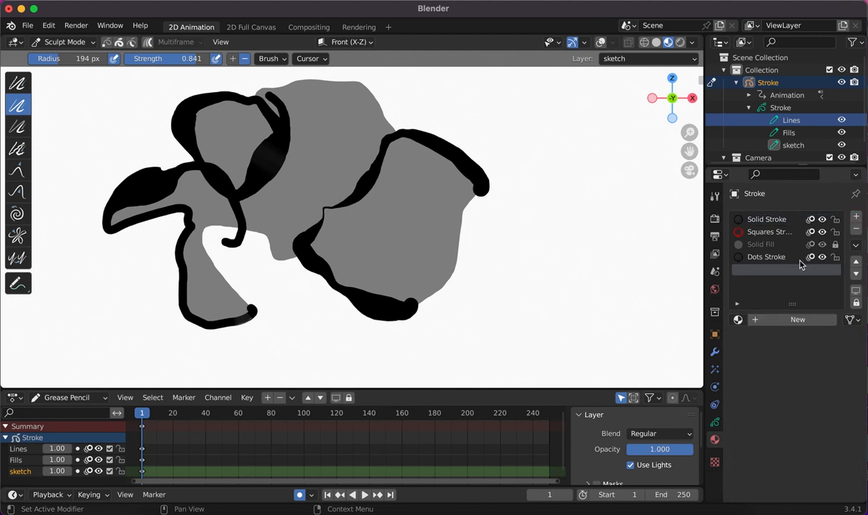
left_click(783, 322)
left_click(780, 322)
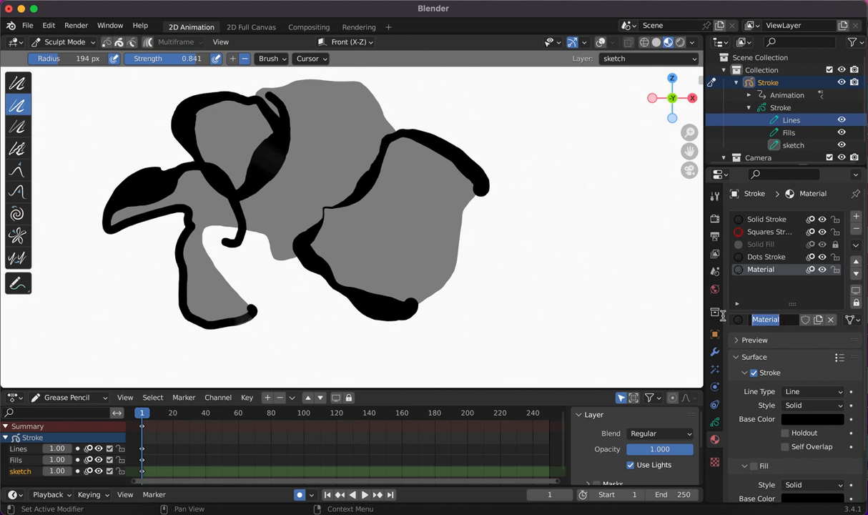
type("Sketch")
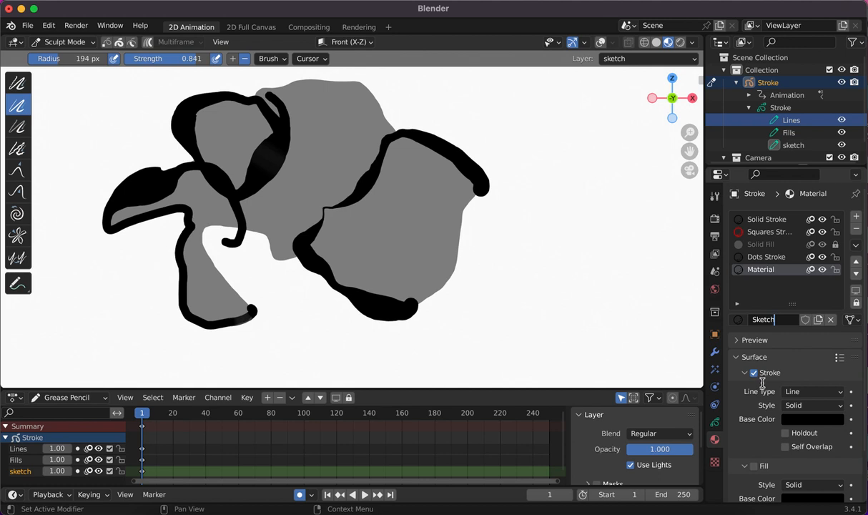
key("Return")
left_click(815, 421)
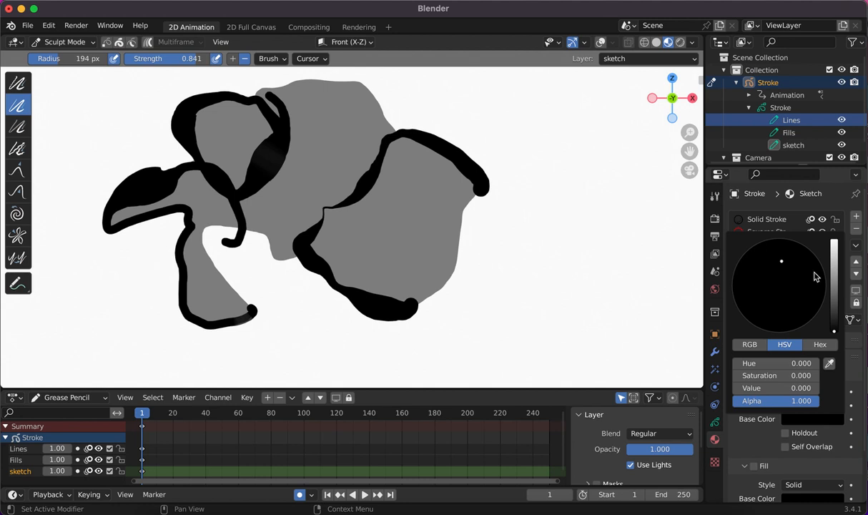
left_click_drag(834, 315, 783, 311)
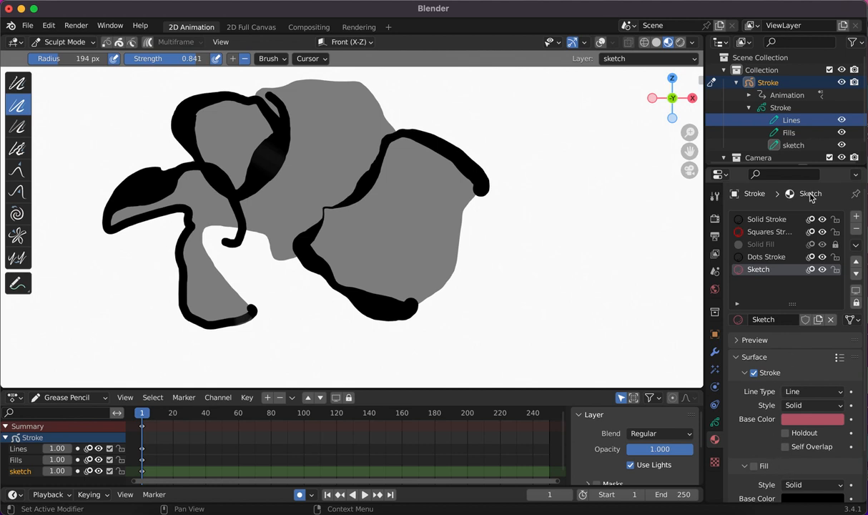
- Make the sketch layer active, switch to Draw Mode and choose the Pencil brush
left_click(793, 145)
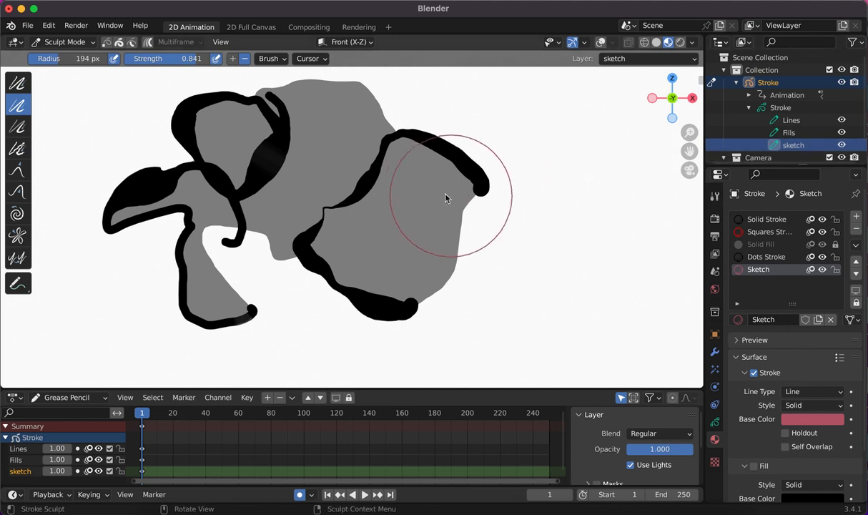
left_click(63, 42)
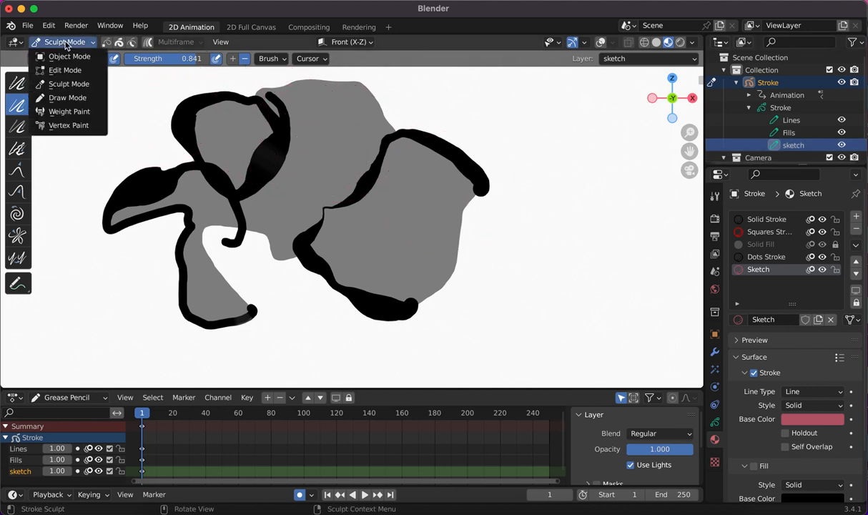
left_click(60, 98)
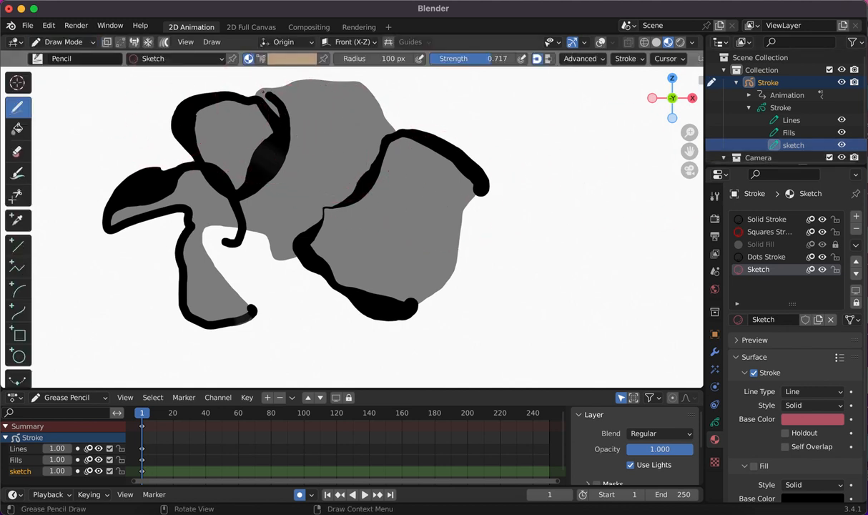
left_click(148, 59)
left_click(38, 58)
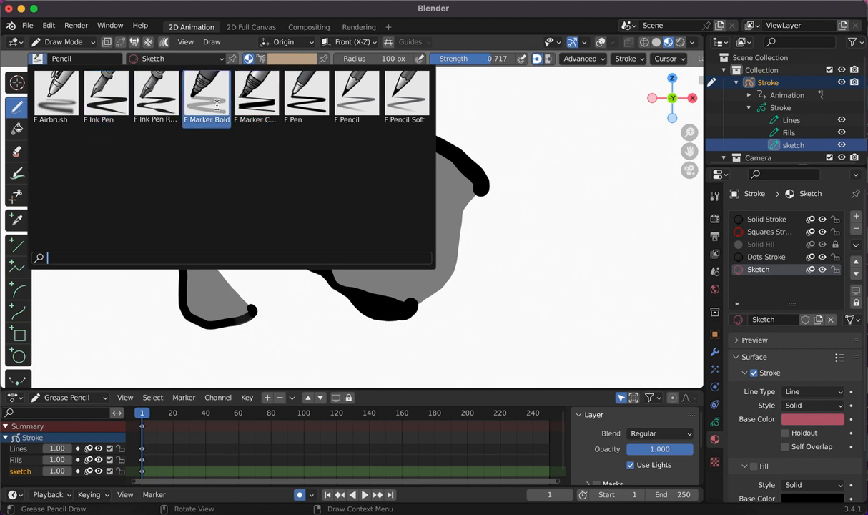
left_click(358, 96)
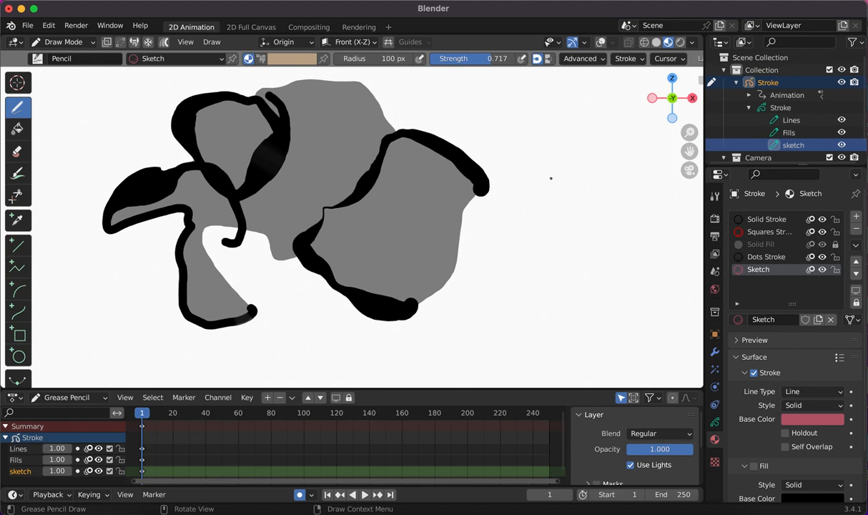
- Draw a few thick test strokes with the Sketch material on the empty canvas beside the grey shape
left_click_drag(545, 192, 562, 176)
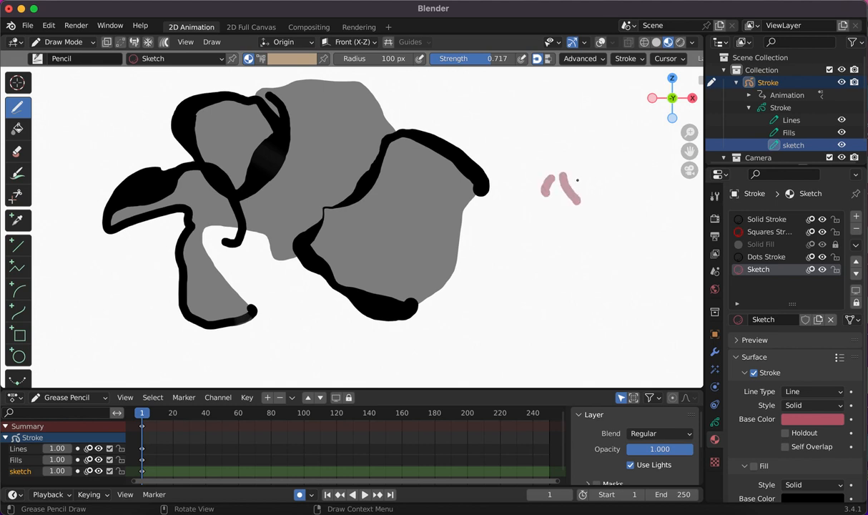
mouse_move(602, 204)
left_mouse_down()
mouse_move(576, 174)
mouse_move(623, 228)
left_mouse_up()
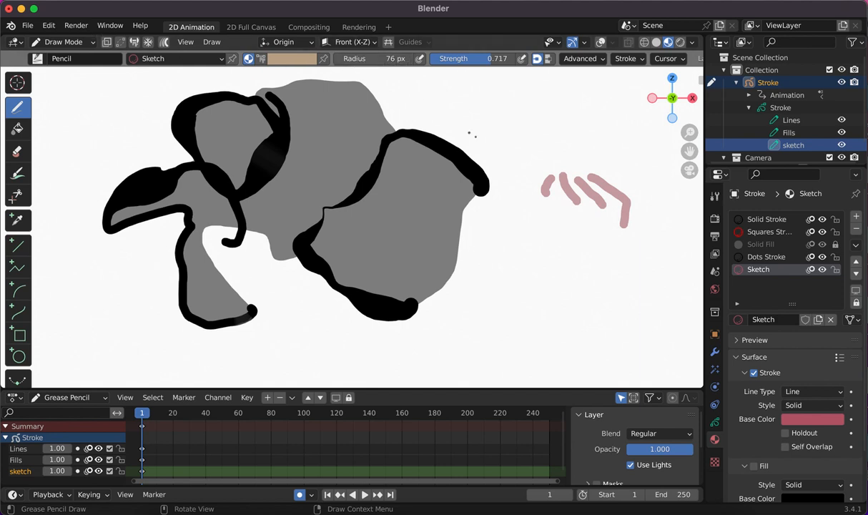
- Reduce the Pencil brush radius to 22 px and draw a series of thin test strokes around the thick ones
key("f")
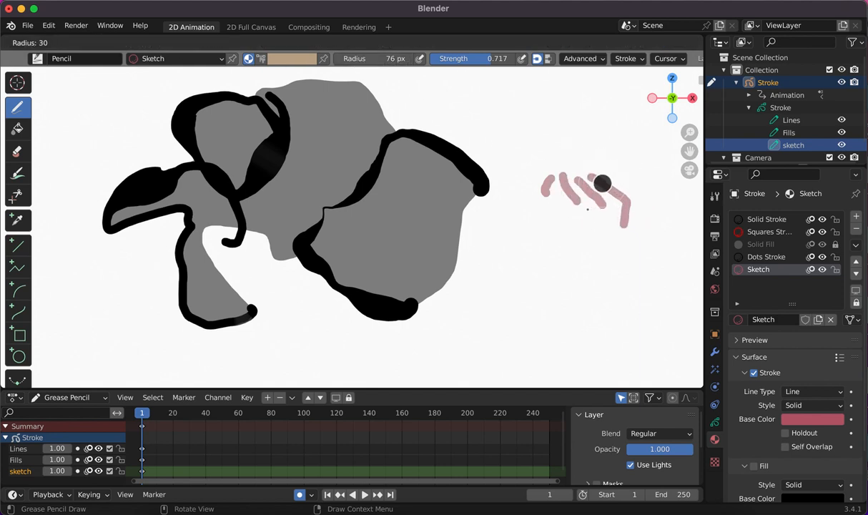
left_click(583, 212)
mouse_move(577, 208)
left_mouse_down()
mouse_move(578, 227)
mouse_move(559, 222)
mouse_move(557, 216)
mouse_move(593, 233)
mouse_move(603, 227)
left_mouse_up()
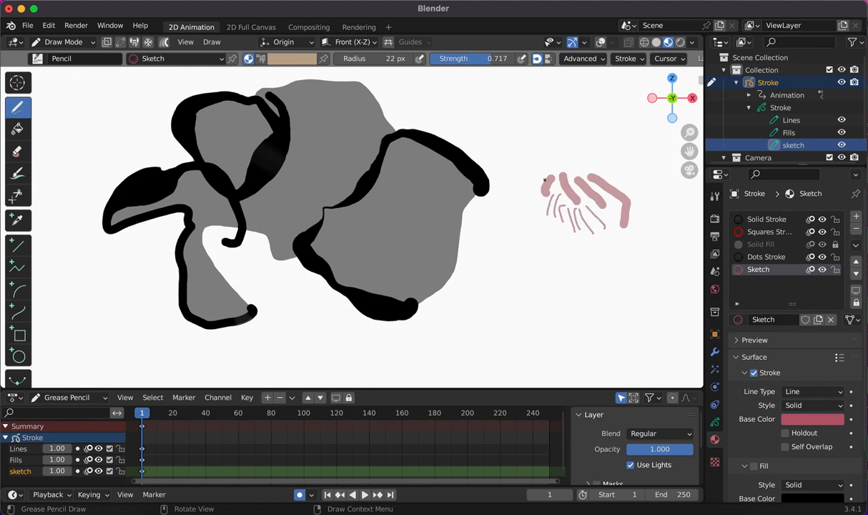
left_click_drag(539, 181, 541, 215)
left_click_drag(635, 207, 638, 241)
- Try the Sketch material's Fill option by enabling it, drawing several open curves and disabling it again
left_click(755, 466)
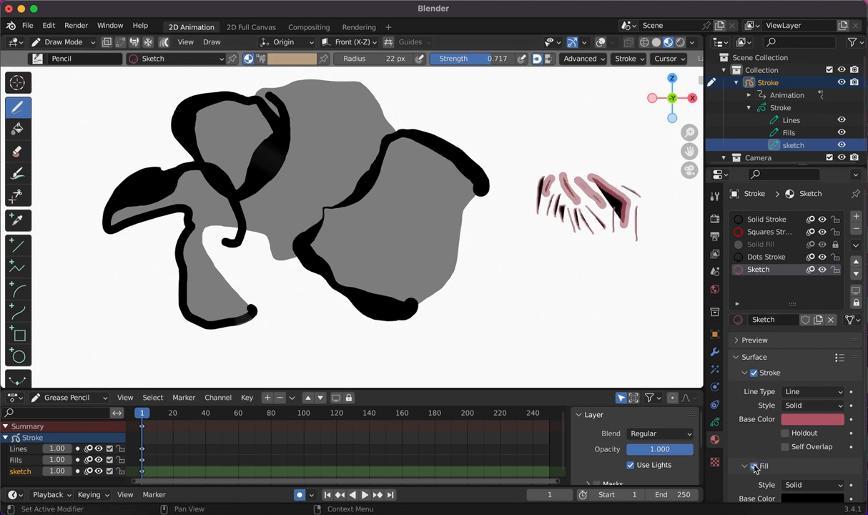
left_click_drag(556, 226, 574, 273)
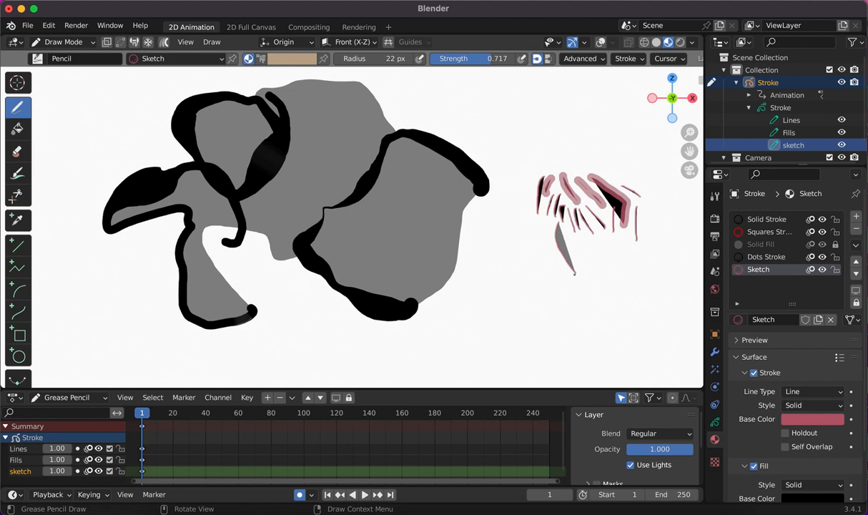
left_click_drag(537, 232, 534, 289)
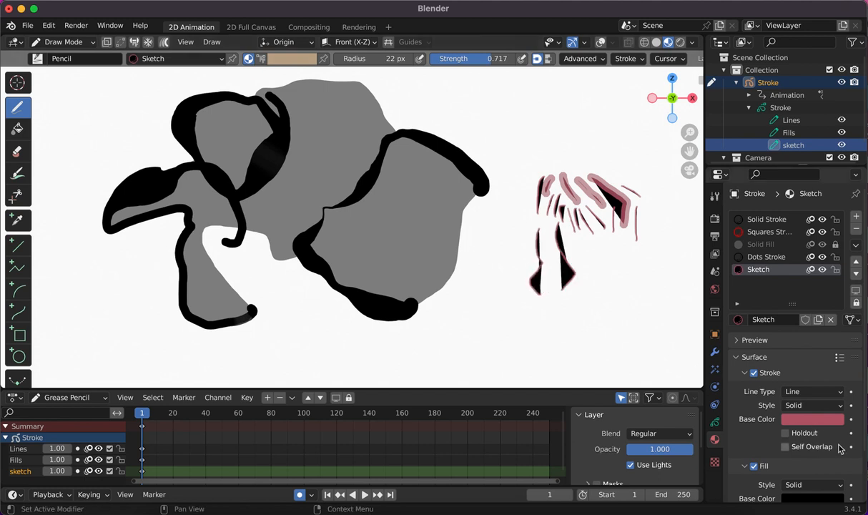
left_click(754, 467)
left_click(754, 467)
mouse_move(545, 147)
left_mouse_down()
mouse_move(583, 145)
mouse_move(571, 153)
mouse_move(599, 160)
mouse_move(651, 197)
mouse_move(638, 257)
left_mouse_up()
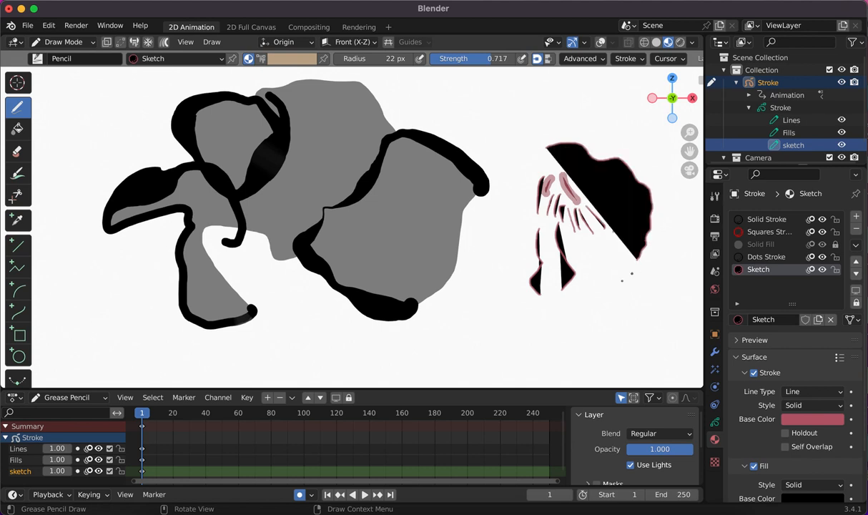
left_click(754, 466)
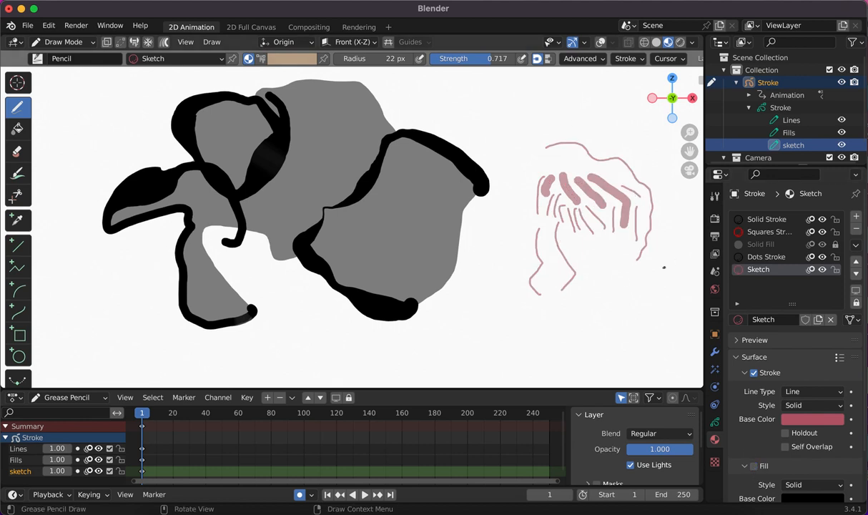
- Undo the Fill changes and all test strokes on the sketch layer
key("ctrl+z")
key("ctrl+z")
key("ctrl+z")
key("ctrl+z")
key("ctrl+z")
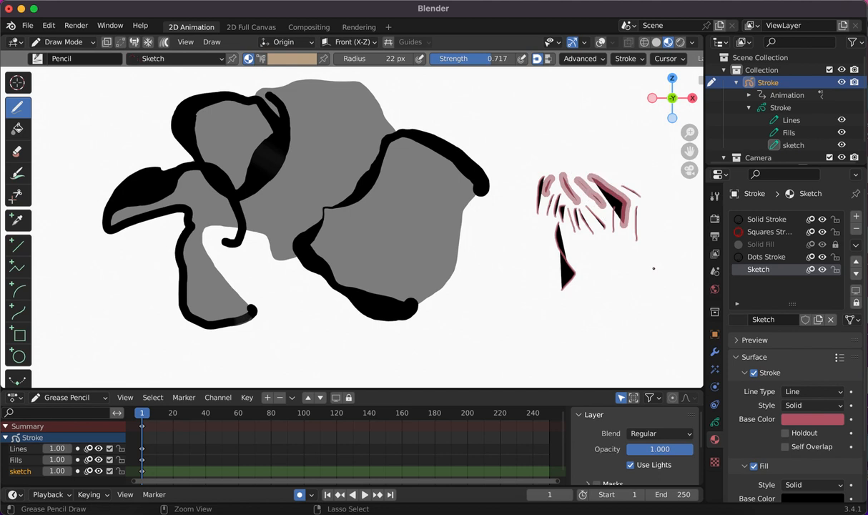
key("ctrl+z")
key("ctrl+z")
key("ctrl+z")
key("ctrl+z")
key("ctrl+z")
key("ctrl+z")
key("ctrl+z")
key("ctrl+z")
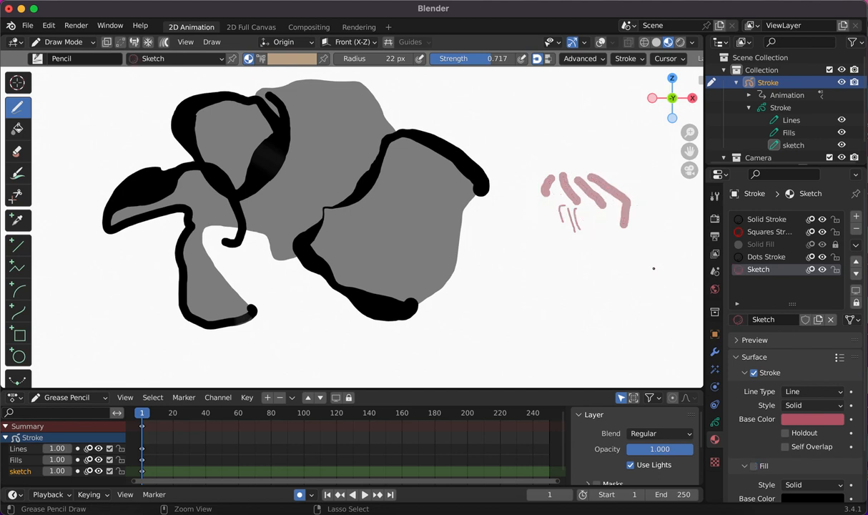
key("ctrl+z")
key("ctrl+z")
key("ctrl+z")
key("ctrl+z")
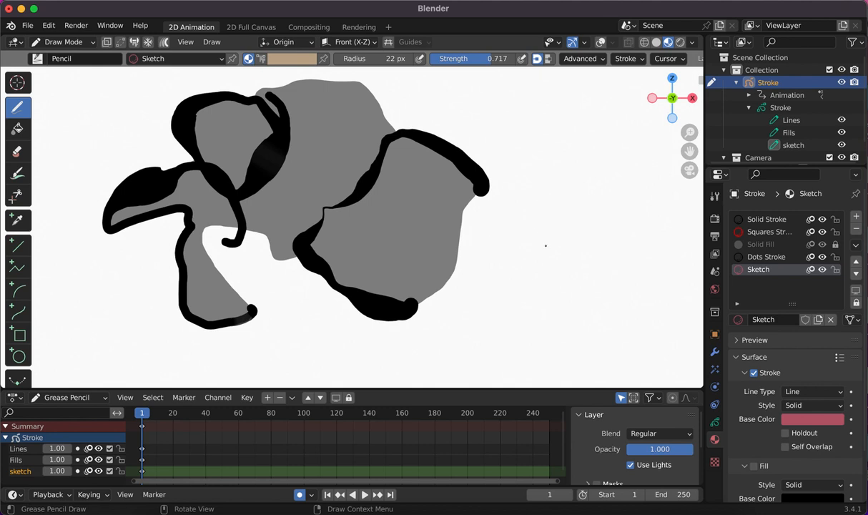
- Sketch a small face with outline, eyes, nose and mouth on the empty canvas beside the grey shape
left_click_drag(563, 190, 561, 194)
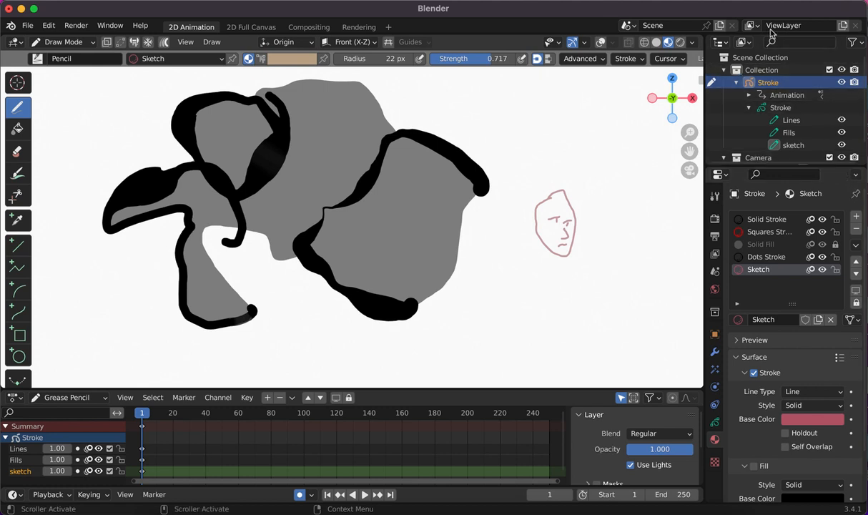
- Add a new collection directly under the Scene Collection
left_click(738, 83)
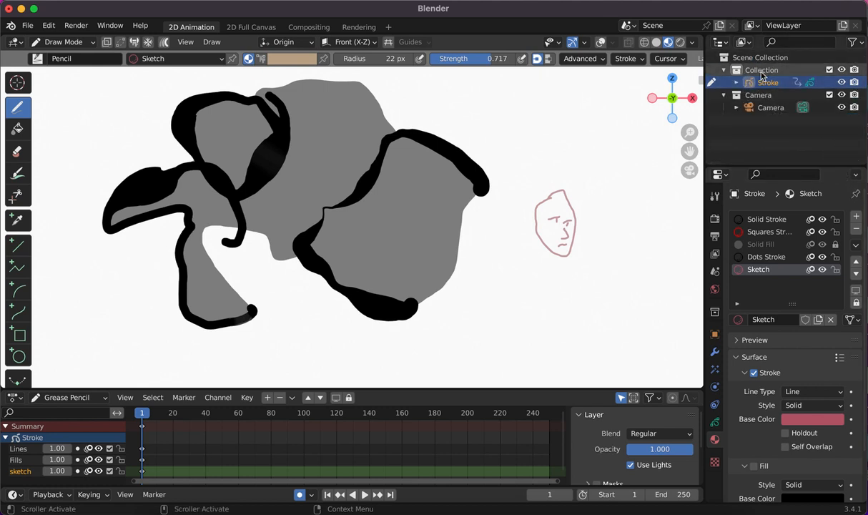
left_click(762, 70)
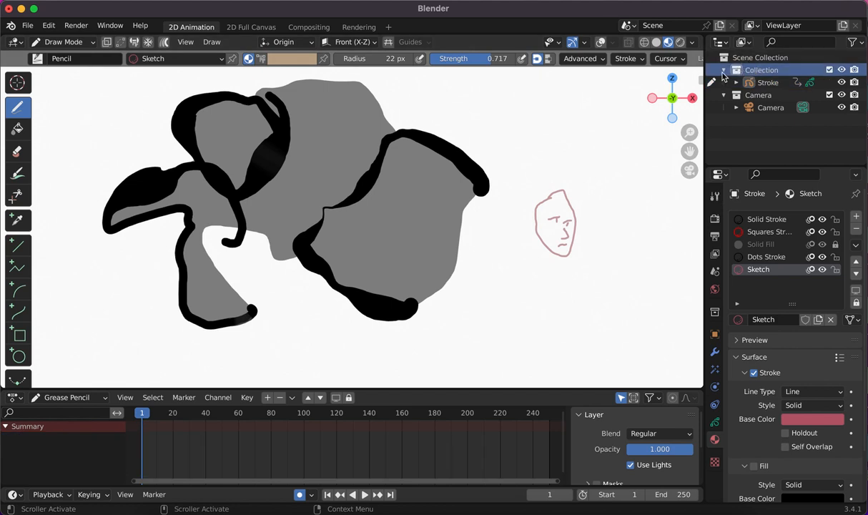
left_click(738, 83)
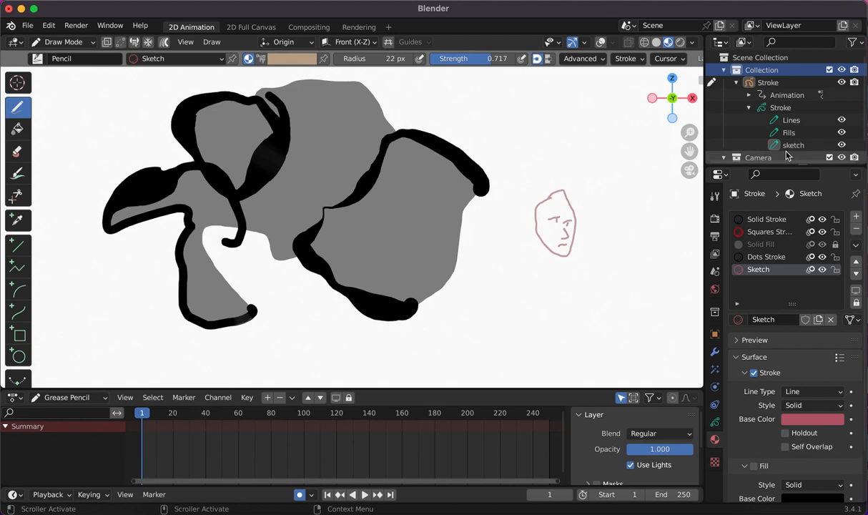
right_click(757, 61)
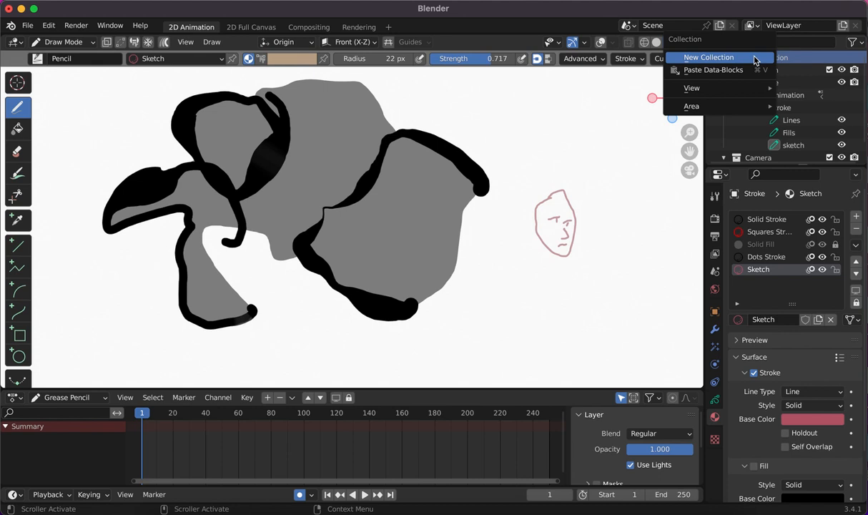
left_click(757, 59)
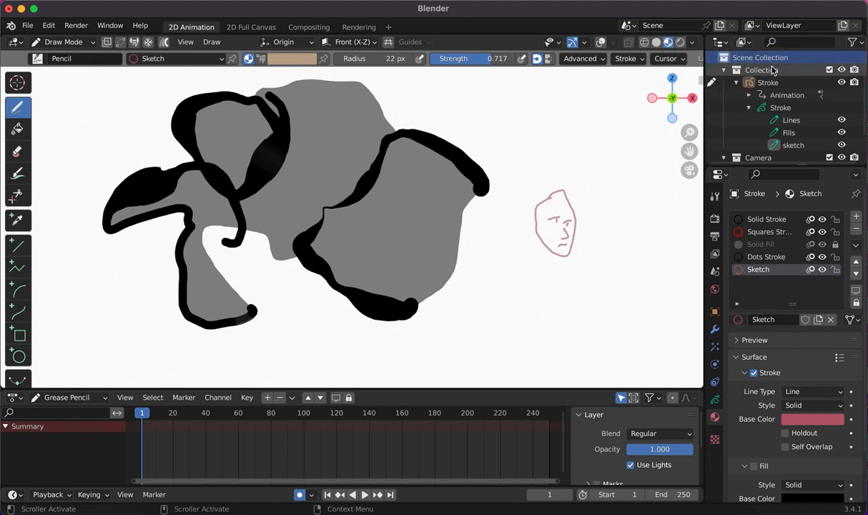
- Move Collection 3 between Collection and the Camera collection, and collapse and re-expand Collection
scroll(759, 141, "down", 2)
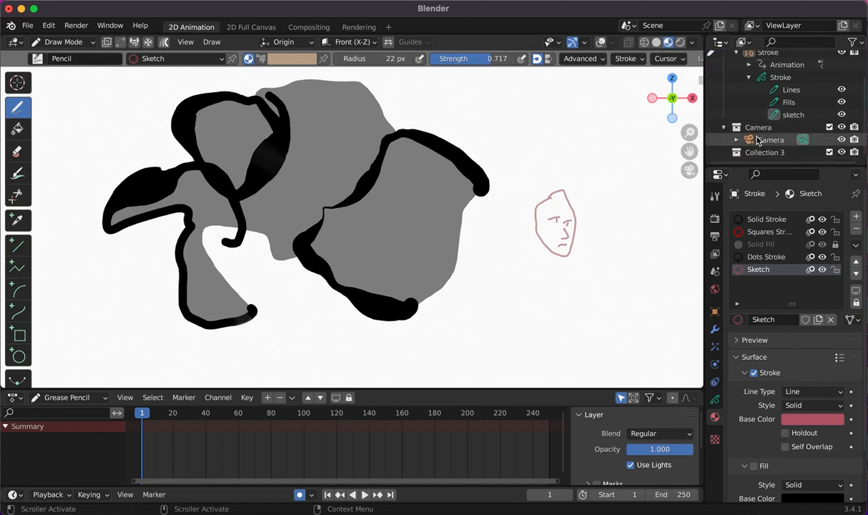
left_click_drag(760, 152, 729, 125)
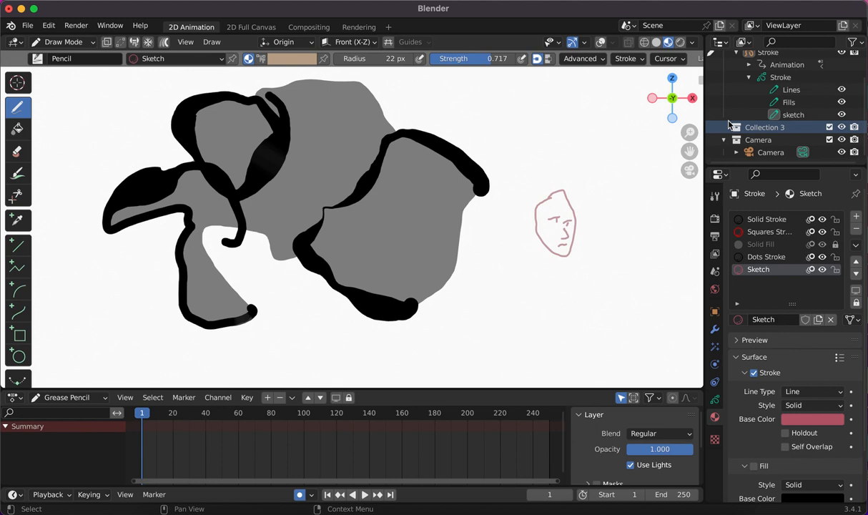
scroll(726, 93, "up", 2)
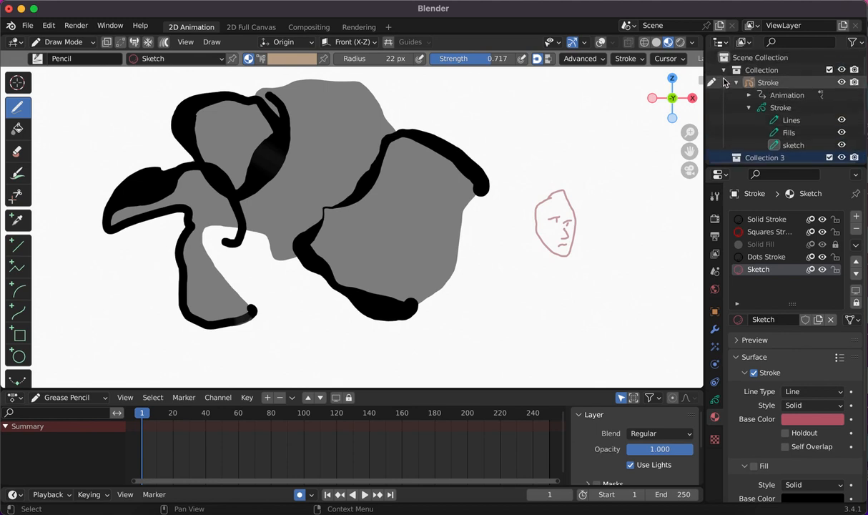
left_click(724, 70)
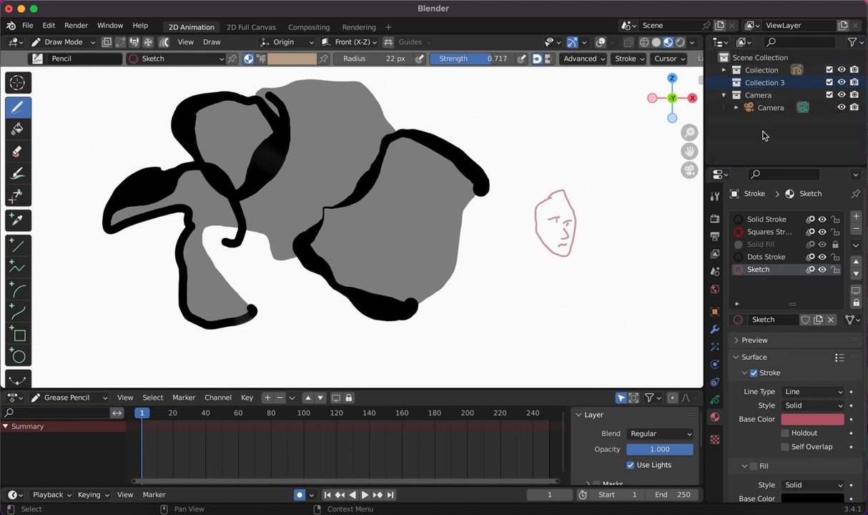
left_click(723, 70)
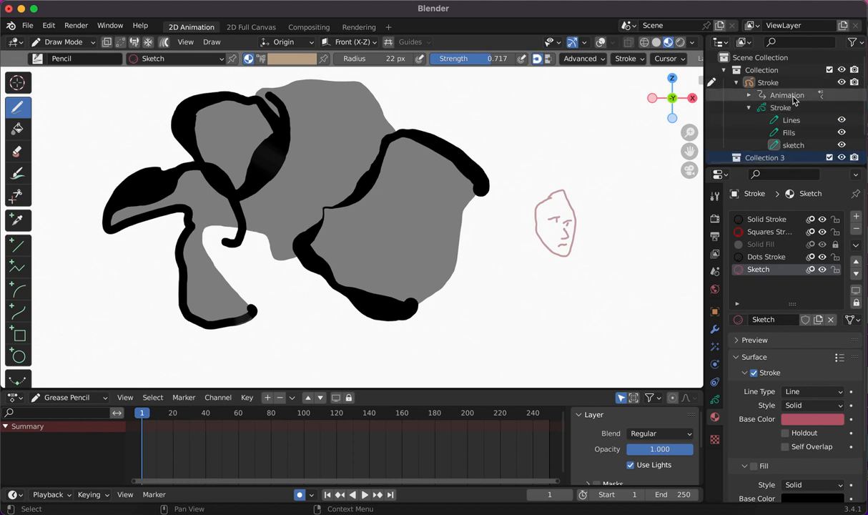
- Draw a rough outline with hatch lines inside it beside the face using the Dots Stroke material
scroll(792, 130, "down", 1)
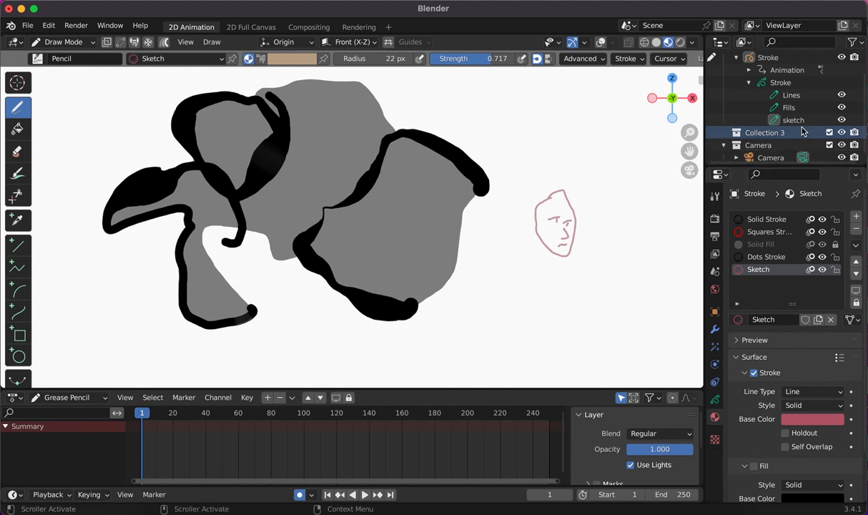
left_click(773, 259)
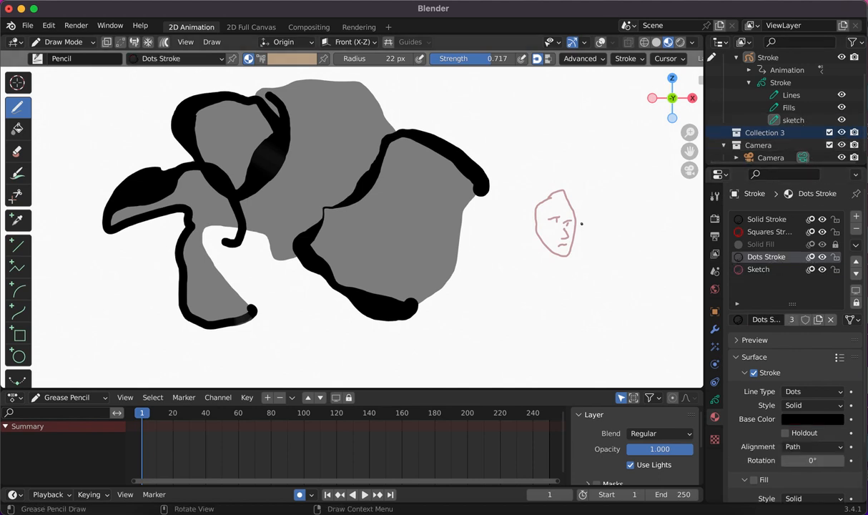
left_click_drag(615, 255, 581, 222)
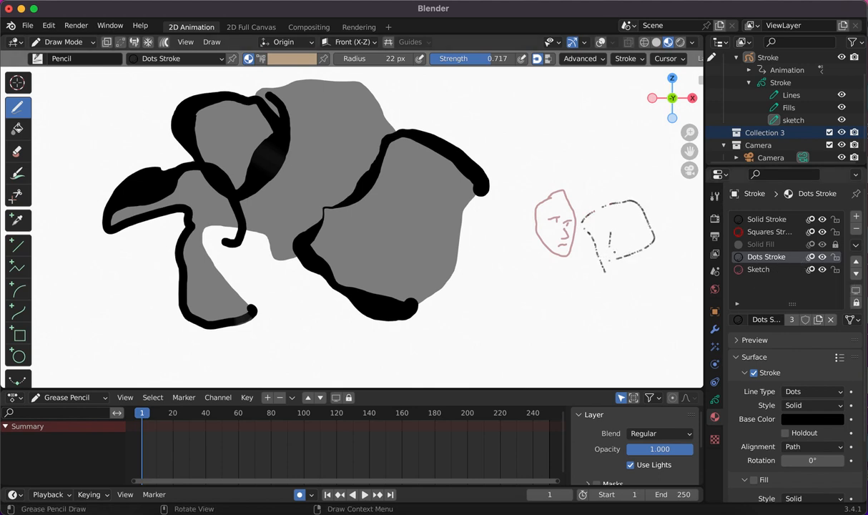
- Unlock the Solid Fill material and draw a filled shape overlapping the face and the dotted outline
left_click(769, 244)
left_click(835, 244)
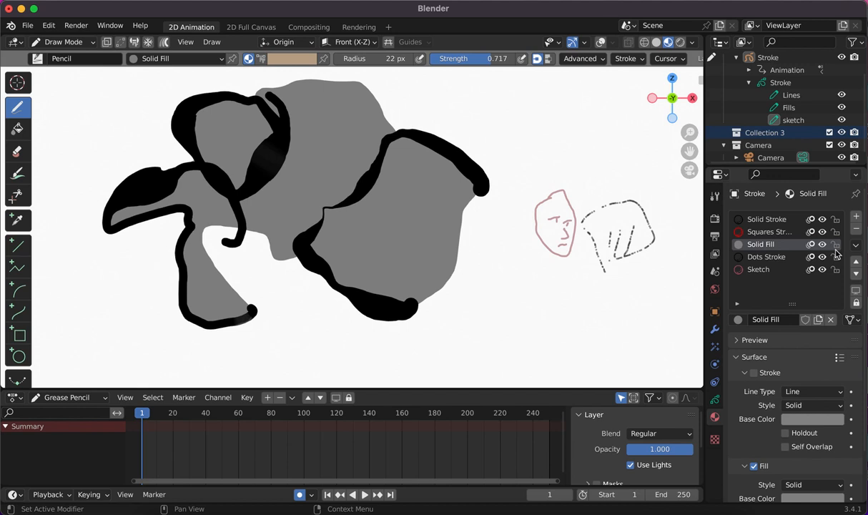
mouse_move(608, 215)
left_mouse_down()
mouse_move(561, 243)
mouse_move(580, 206)
left_mouse_up()
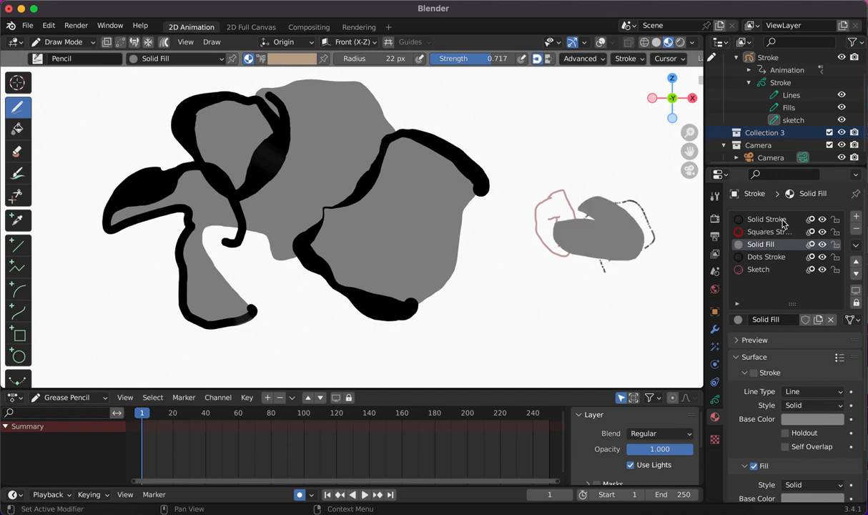
- Examine how the fill overlaps the face and dotted strokes from different distances and a slightly rotated view
scroll(610, 242, "down", 1)
scroll(611, 242, "up", 3)
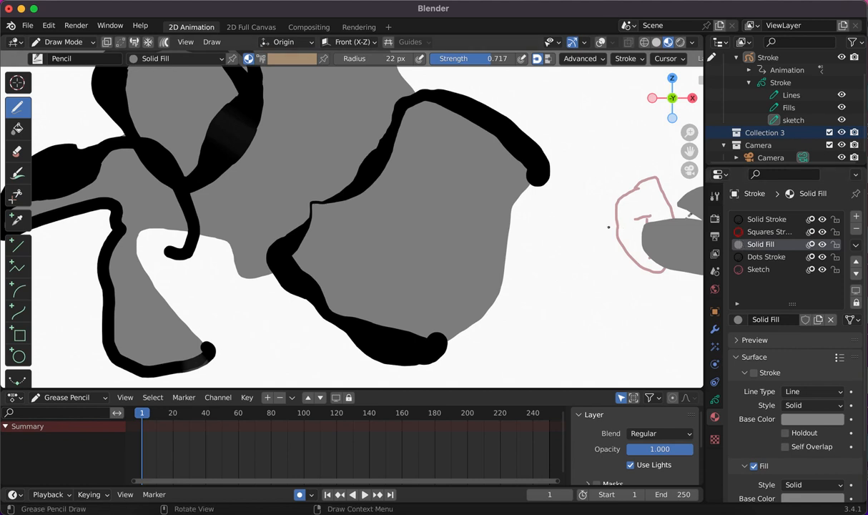
scroll(609, 227, "down", 5)
mouse_move(591, 229)
middle_mouse_down()
mouse_move(494, 230)
mouse_move(576, 225)
middle_mouse_up()
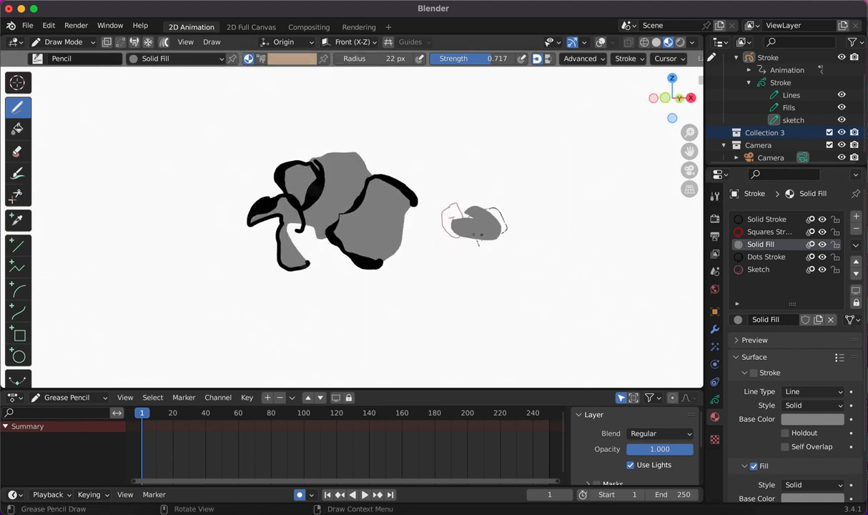
scroll(480, 234, "up", 4)
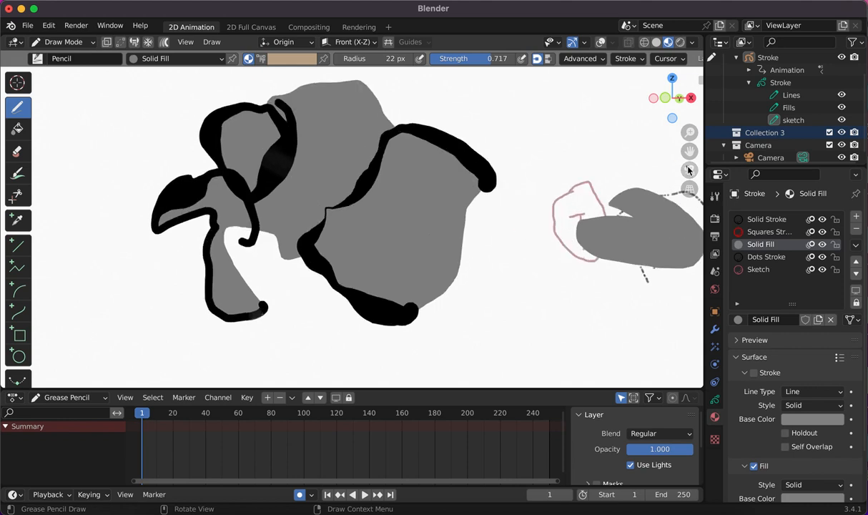
scroll(647, 157, "down", 3)
scroll(651, 157, "up", 5)
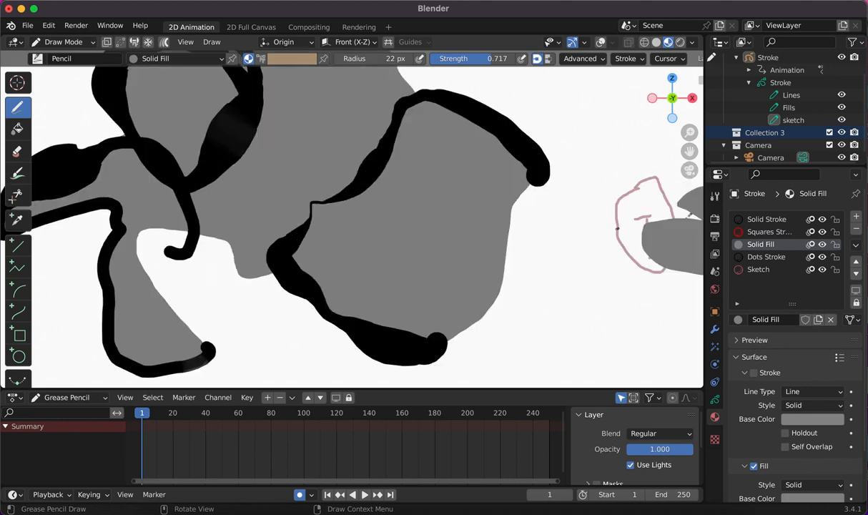
scroll(617, 228, "down", 2)
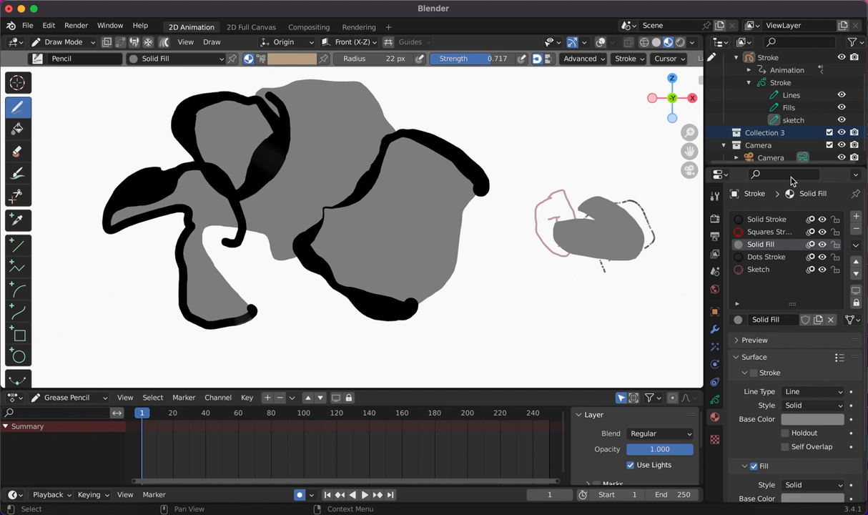
- Hide the Fills and Lines layers, and in Edit Mode send the grey filled stroke over the face to the back
left_click(842, 108)
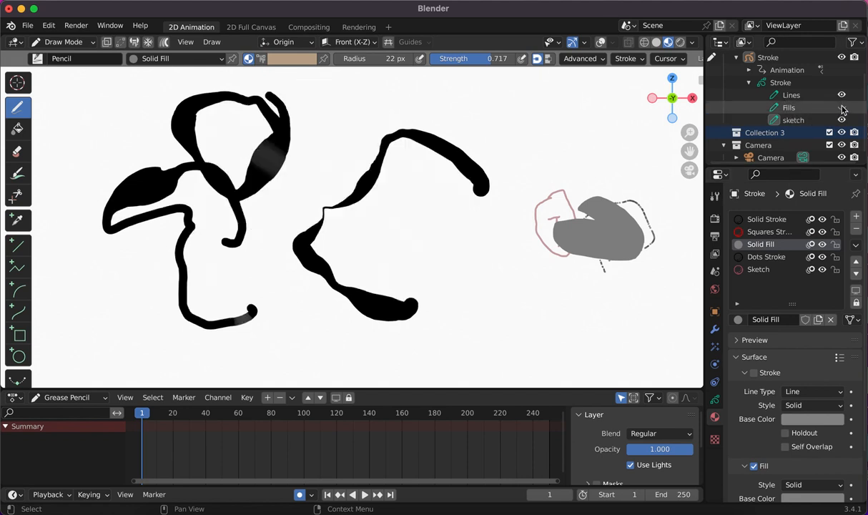
left_click(842, 95)
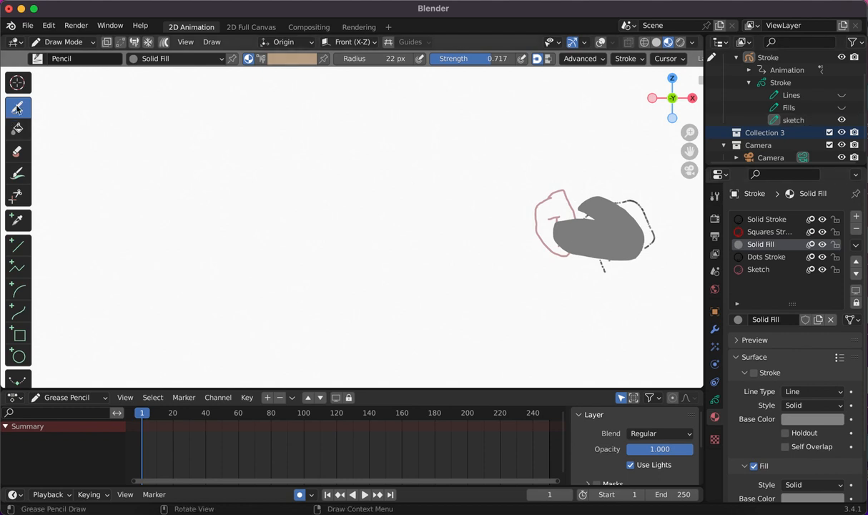
left_click(62, 42)
left_click(60, 71)
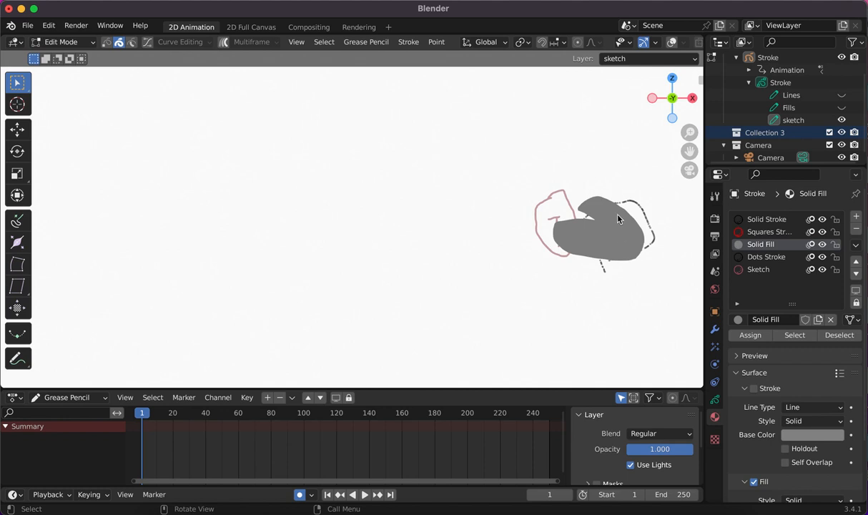
left_click_drag(604, 208, 591, 212)
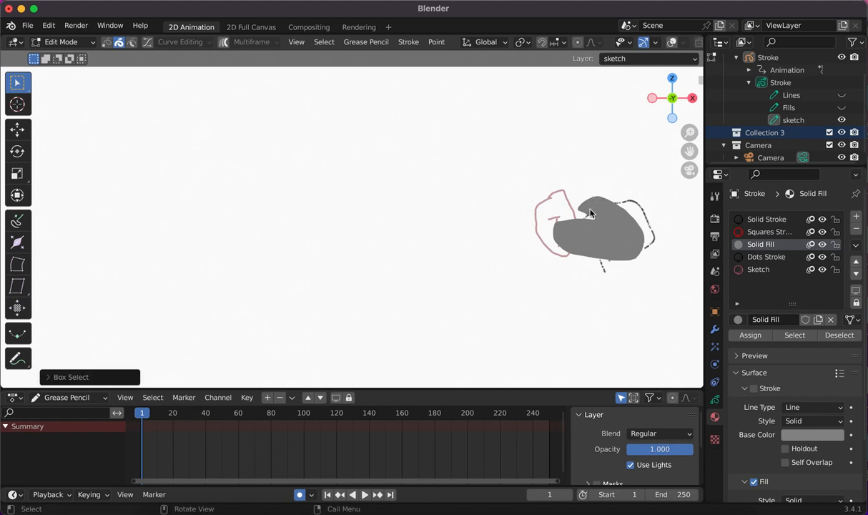
right_click(591, 213)
mouse_move(591, 322)
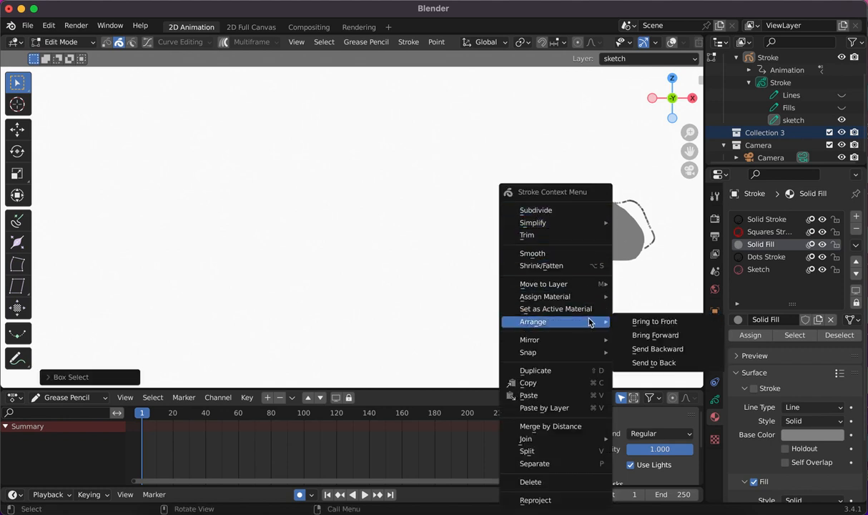
left_click(643, 356)
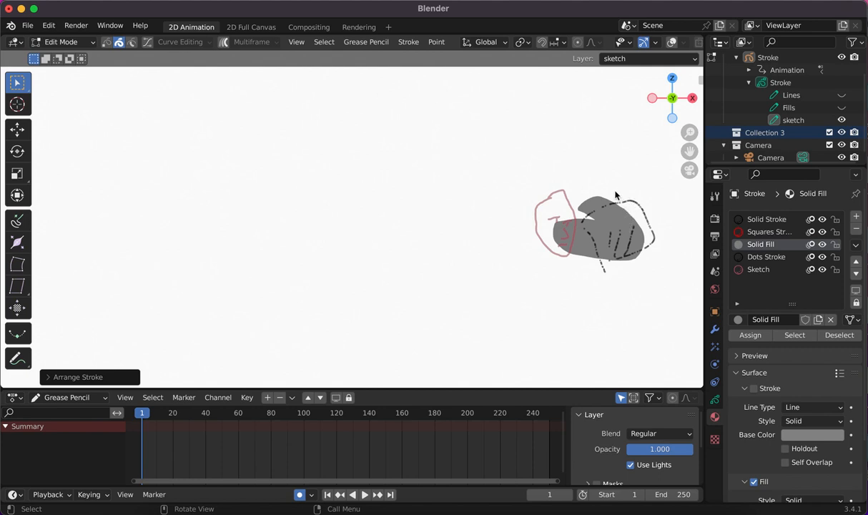
left_click_drag(571, 172, 538, 216)
right_click(566, 197)
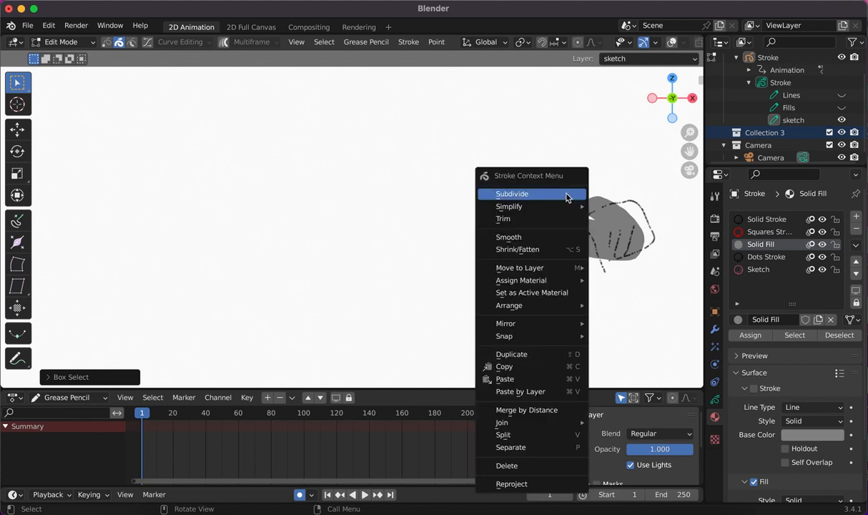
mouse_move(572, 312)
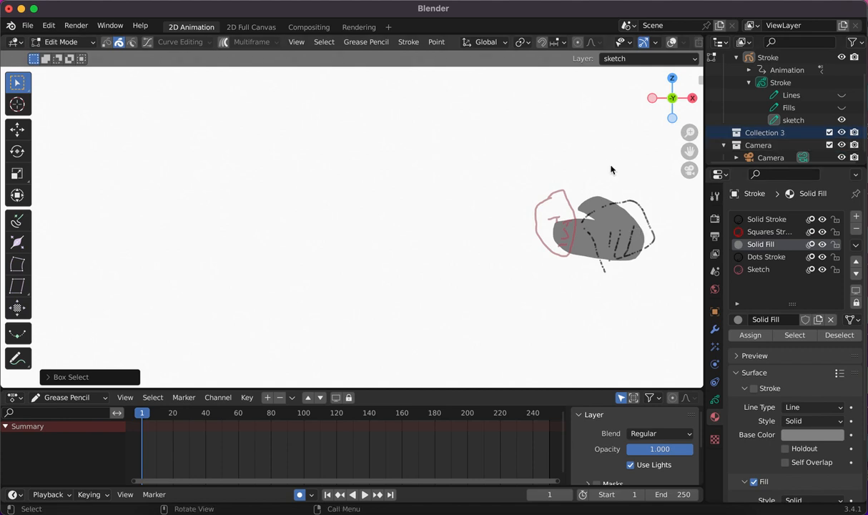
- Show the Fills and Lines layers again and select the Stroke object in Object Mode
left_click(842, 96)
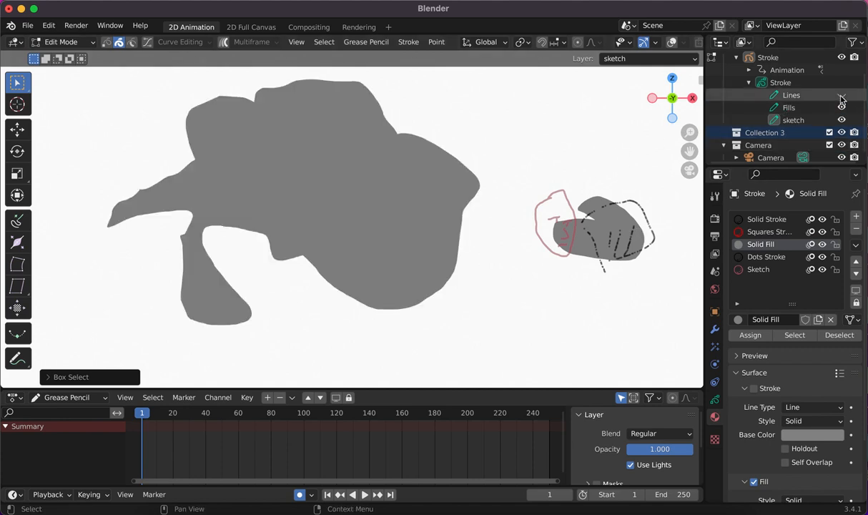
left_click(842, 96)
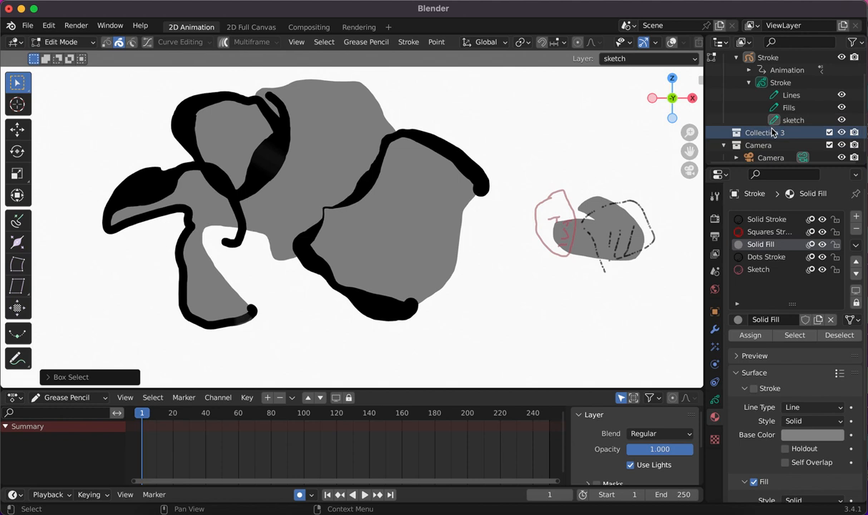
left_click(61, 42)
left_click(82, 58)
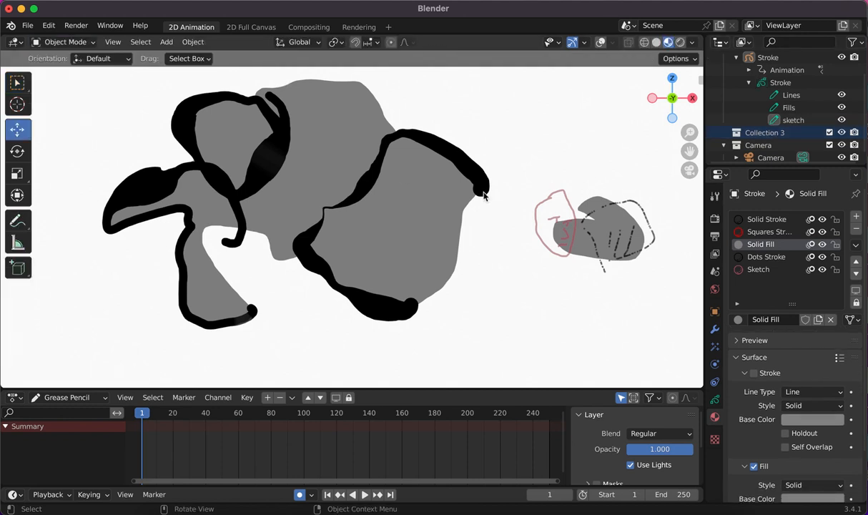
left_click(593, 235)
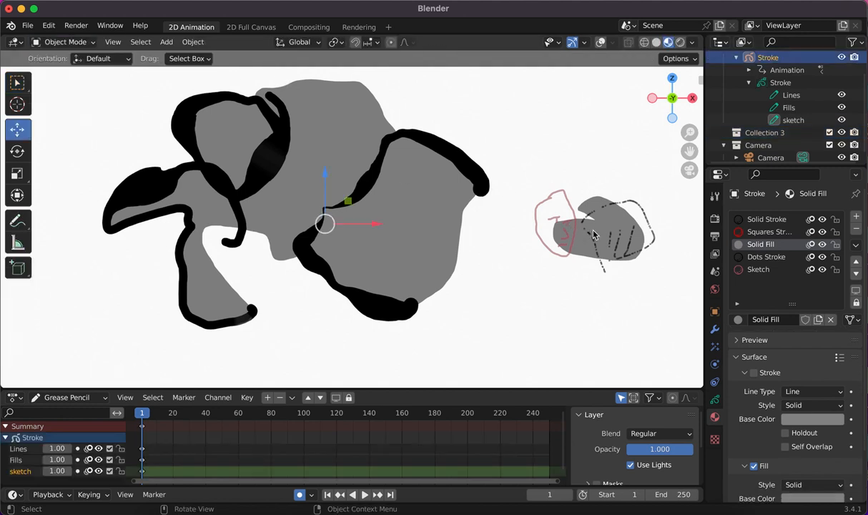
- In Edit Mode, select the face, dotted and filled strokes together and move them closer to the large grey shape
left_click(60, 42)
left_click(72, 69)
left_click_drag(642, 180, 501, 295)
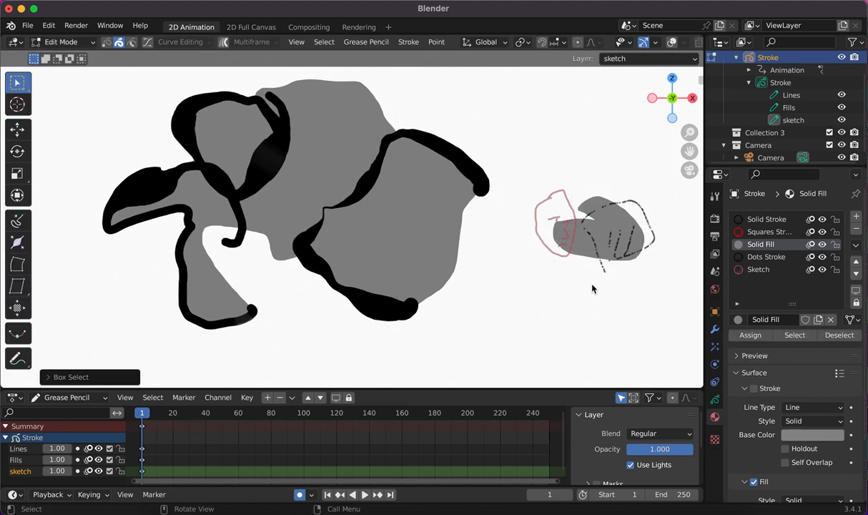
left_click(18, 128)
mouse_move(619, 210)
left_mouse_down()
mouse_move(447, 208)
mouse_move(373, 183)
mouse_move(319, 152)
mouse_move(233, 140)
mouse_move(174, 151)
mouse_move(466, 127)
mouse_move(424, 155)
mouse_move(495, 221)
mouse_move(569, 250)
left_mouse_up()
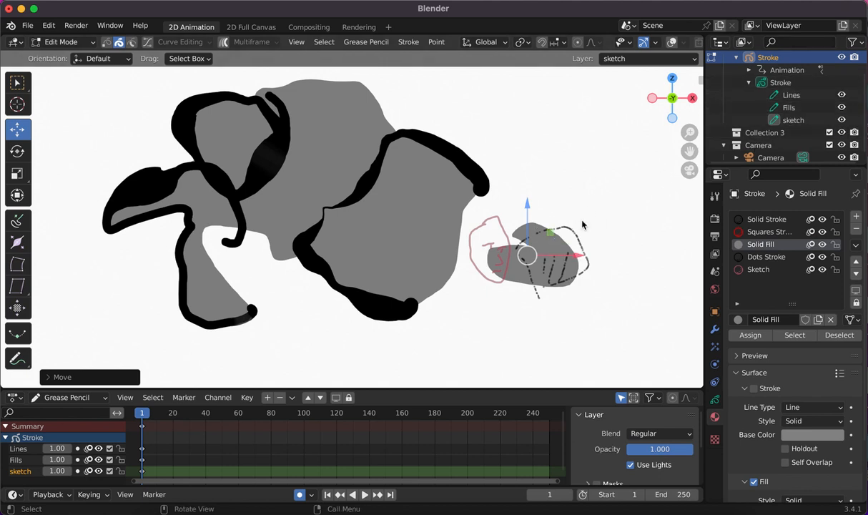
mouse_move(553, 233)
left_mouse_down()
mouse_move(461, 231)
mouse_move(426, 216)
mouse_move(577, 219)
left_mouse_up()
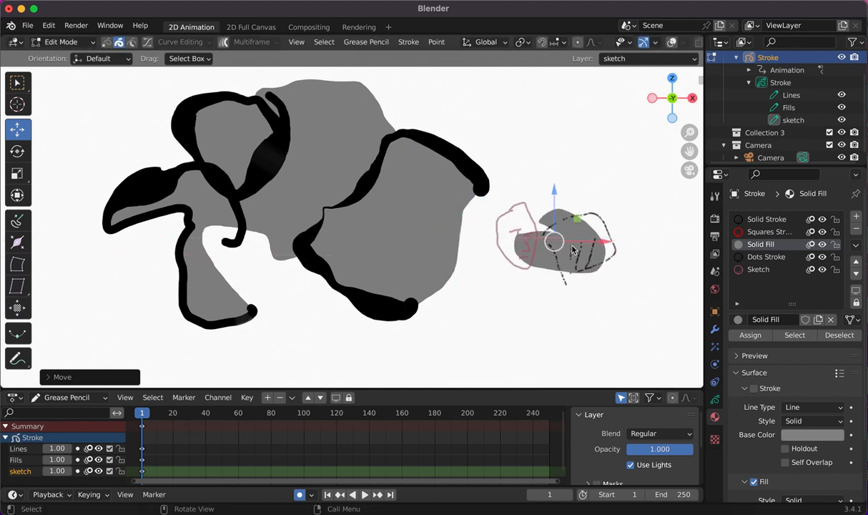